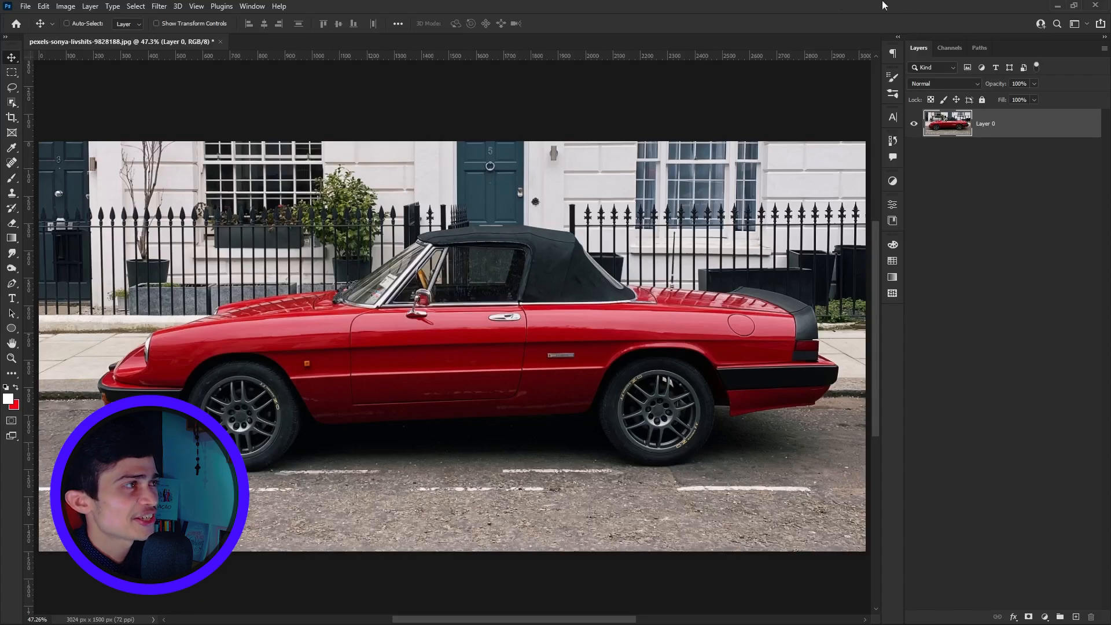
Step: Select the whole car with the Object Selection Tool
left_click(11, 102)
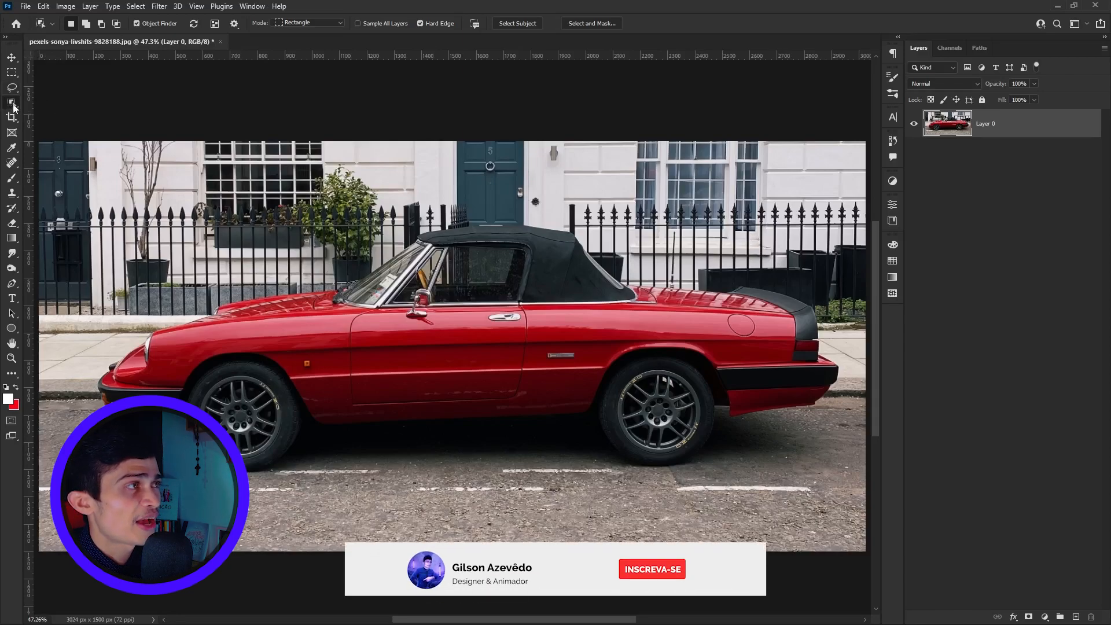
right_click(11, 103)
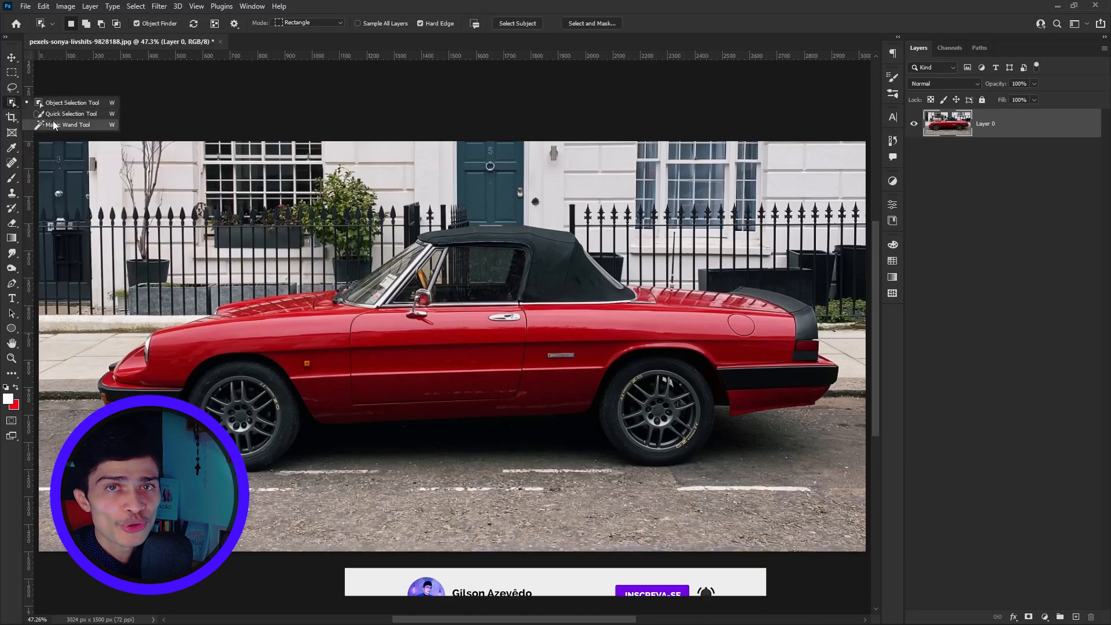
left_click(42, 104)
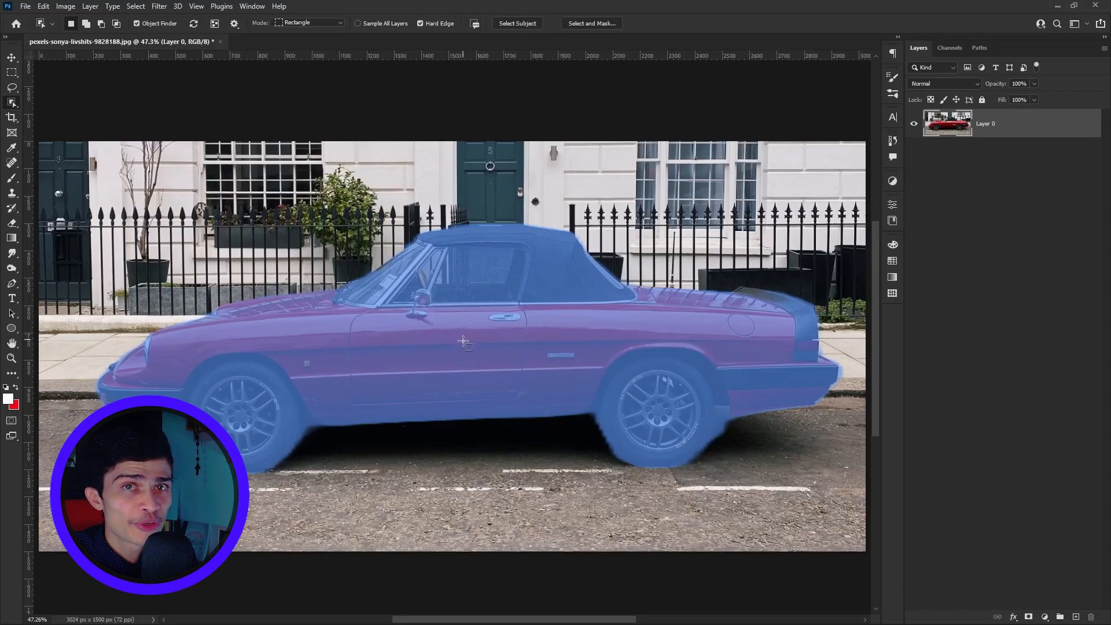
left_click(434, 356)
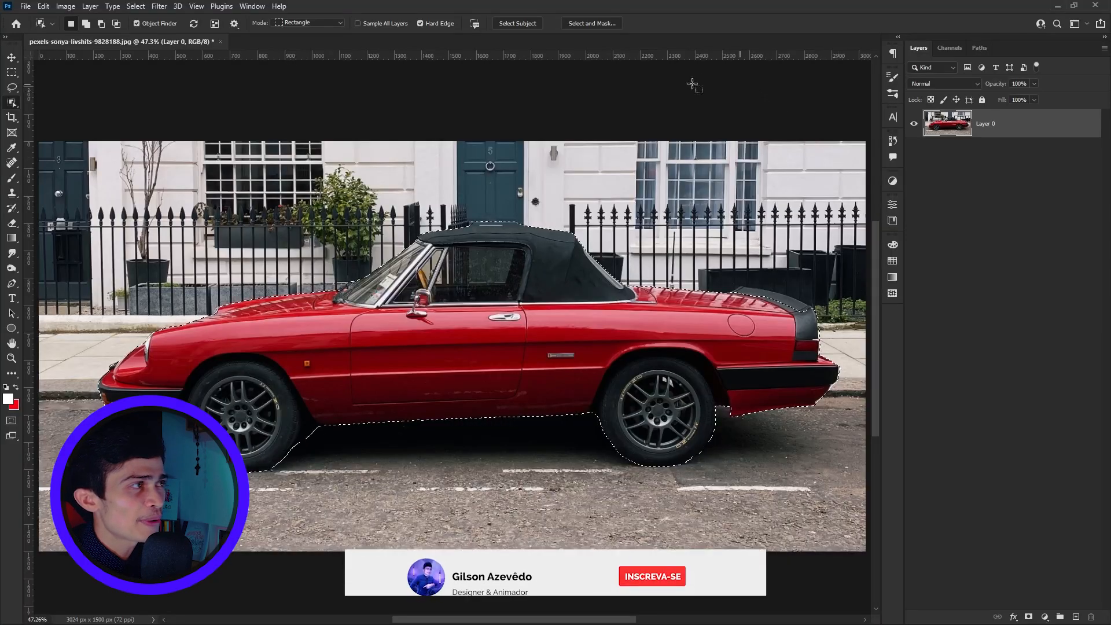
Step: Subtract the car's rear part from the selection with the Lasso along a flame-shaped edge across the door, and subtract the front wheel
left_click(11, 87)
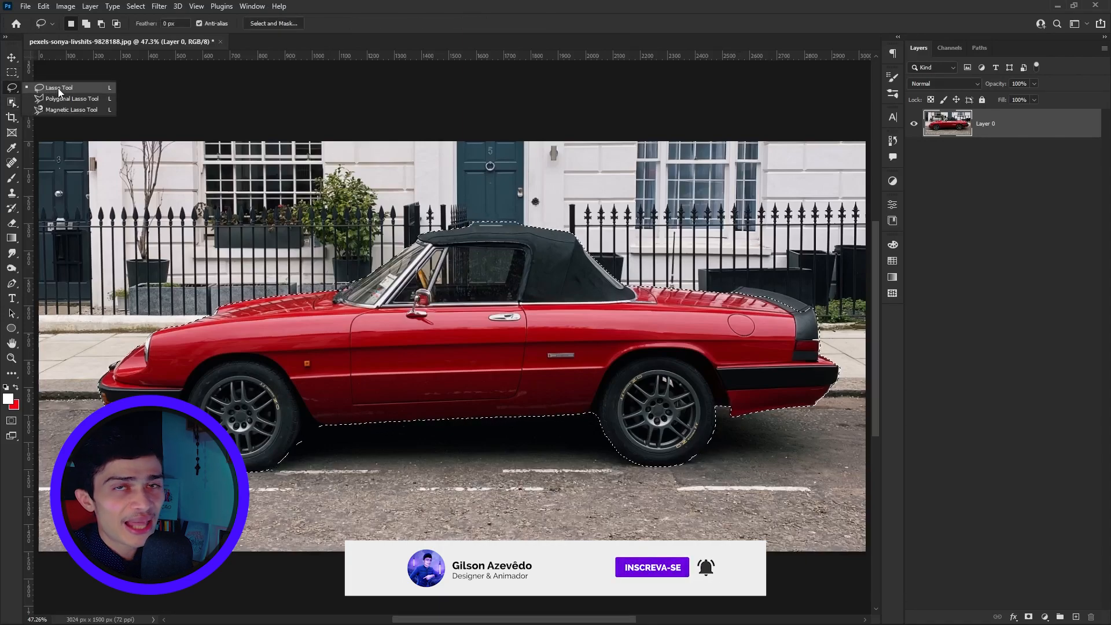
left_click(600, 14)
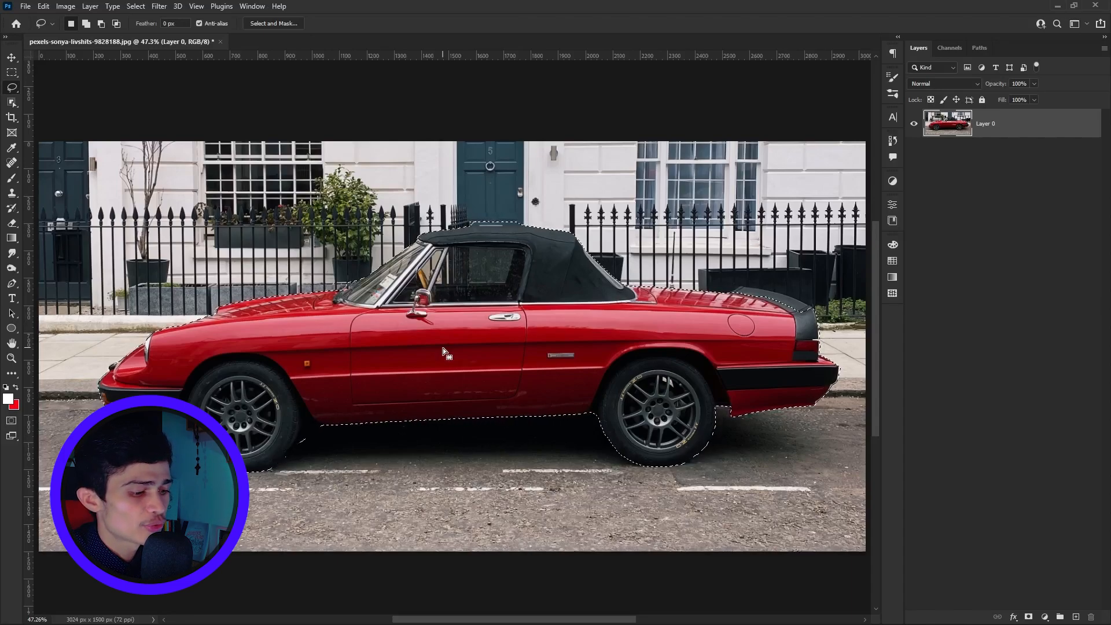
key("ctrl+minus")
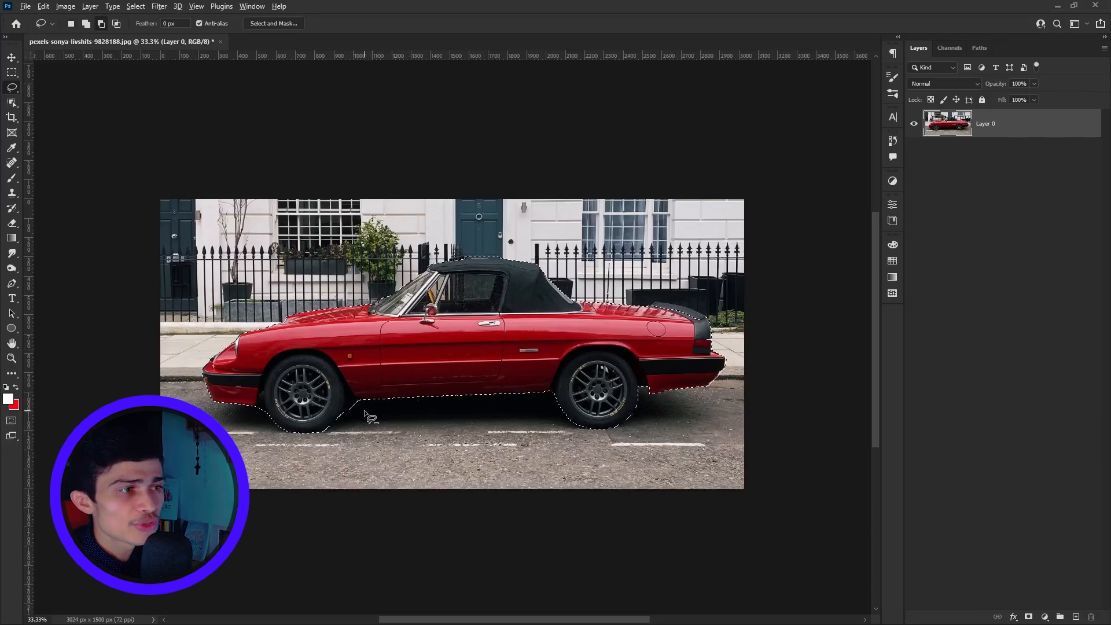
mouse_move(358, 402)
left_mouse_down()
mouse_move(397, 395)
mouse_move(377, 376)
mouse_move(388, 373)
mouse_move(428, 385)
mouse_move(434, 367)
mouse_move(384, 353)
mouse_move(458, 347)
mouse_move(468, 320)
mouse_move(374, 297)
left_mouse_up()
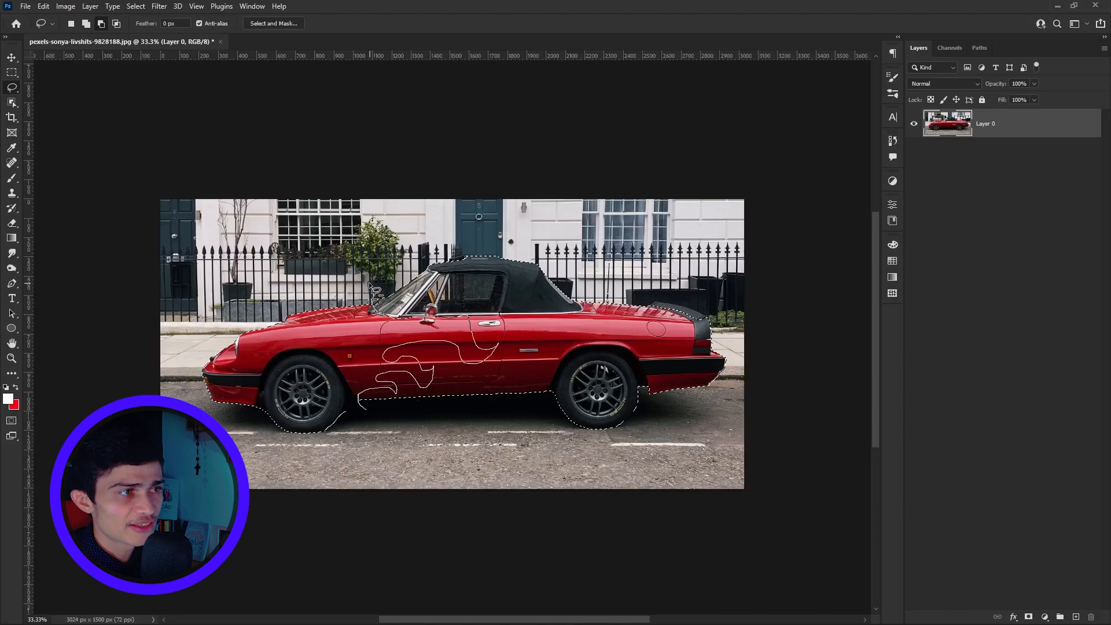
mouse_move(370, 285)
left_mouse_down()
mouse_move(418, 249)
mouse_move(510, 238)
mouse_move(699, 286)
mouse_move(738, 353)
mouse_move(723, 390)
mouse_move(644, 434)
mouse_move(552, 443)
mouse_move(367, 414)
left_mouse_up()
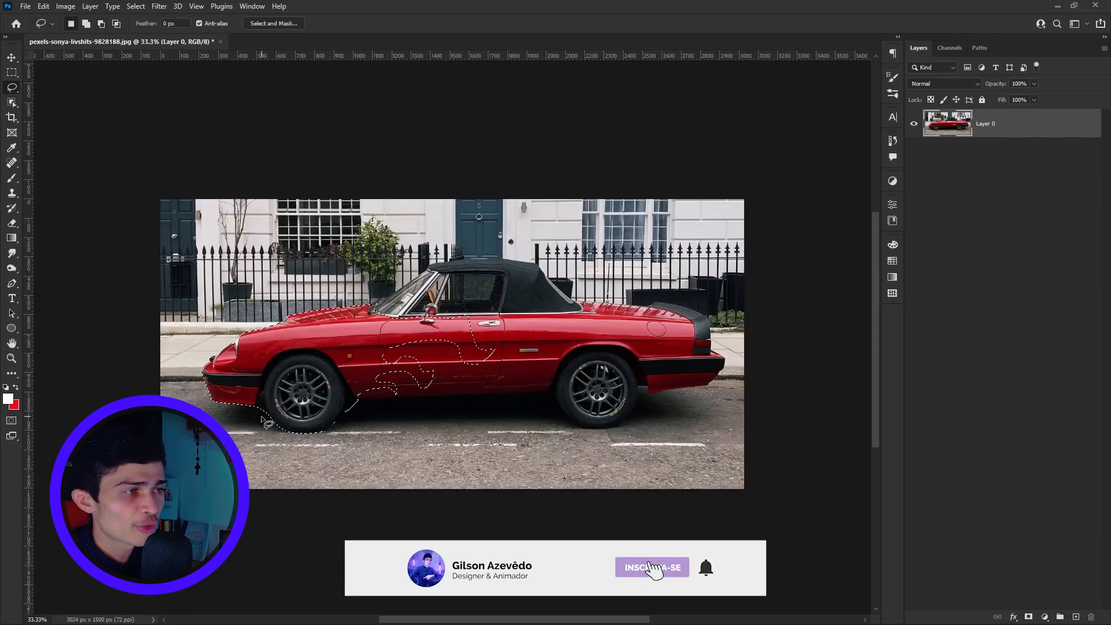
mouse_move(260, 418)
left_mouse_down()
mouse_move(272, 375)
mouse_move(323, 361)
mouse_move(354, 400)
mouse_move(347, 433)
mouse_move(313, 447)
mouse_move(261, 421)
left_mouse_up()
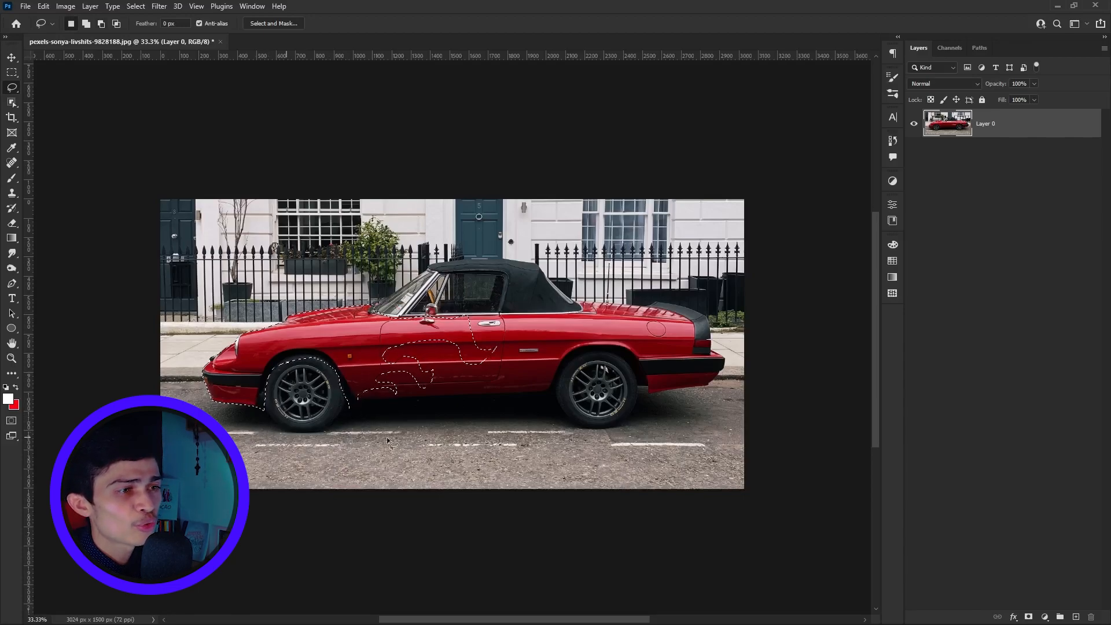
Step: Add a Hue/Saturation adjustment to the selected front part, with hue +26 and saturation +78
left_click(1045, 613)
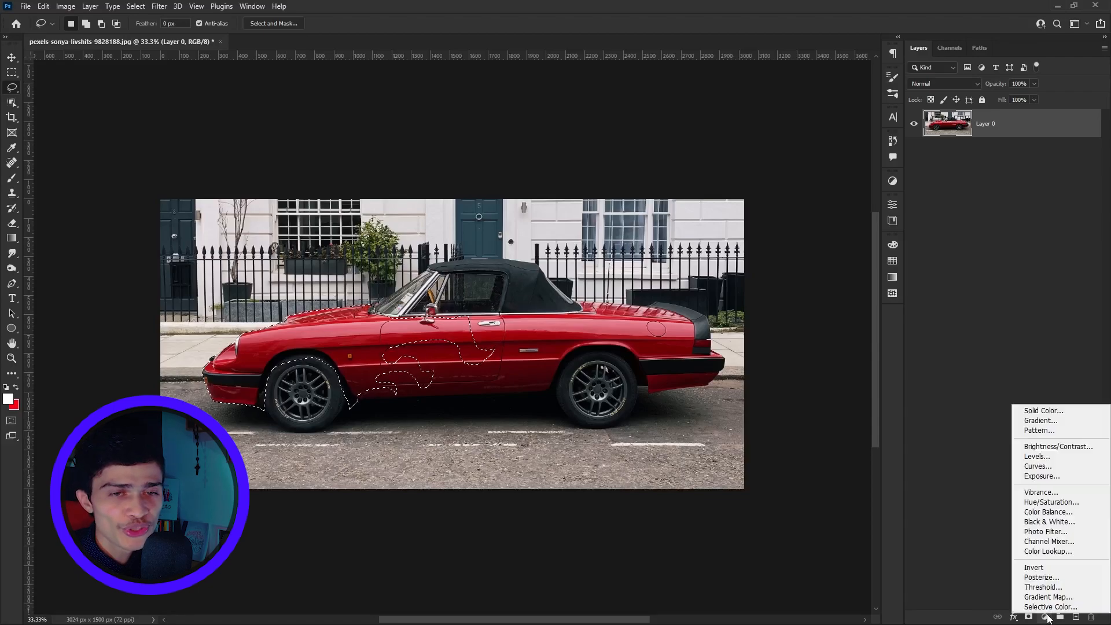
left_click(1042, 502)
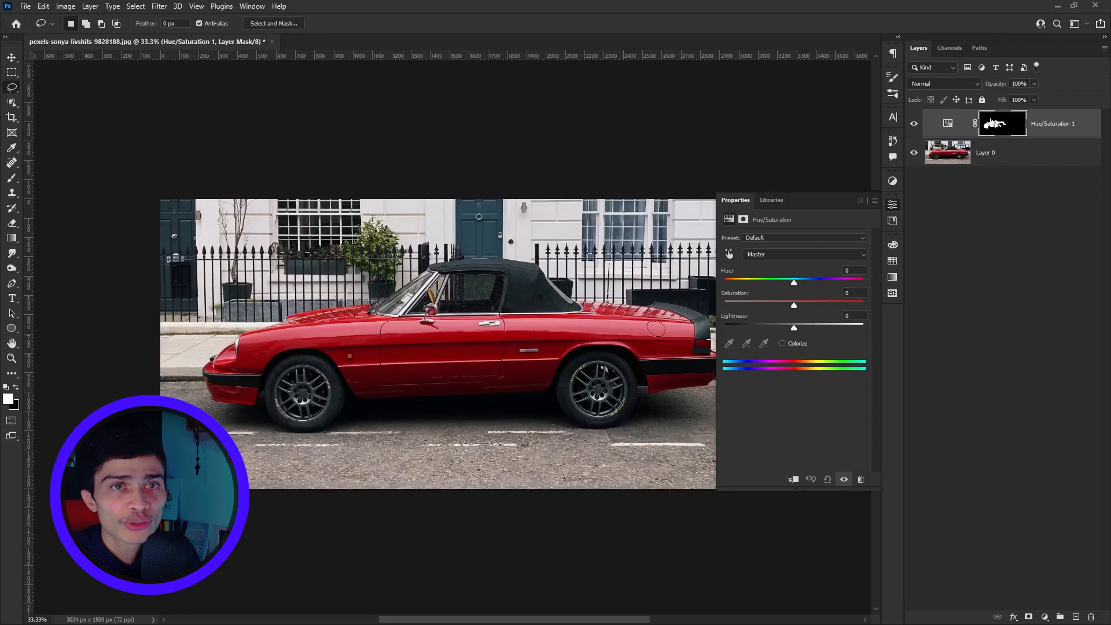
left_click(946, 128)
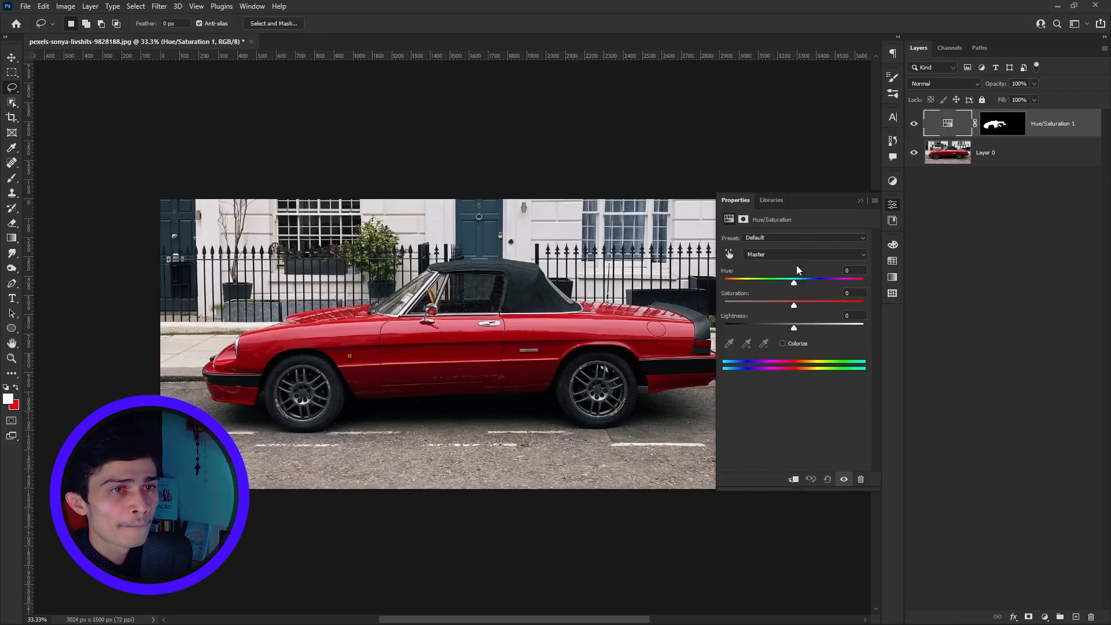
left_click_drag(797, 281, 754, 281)
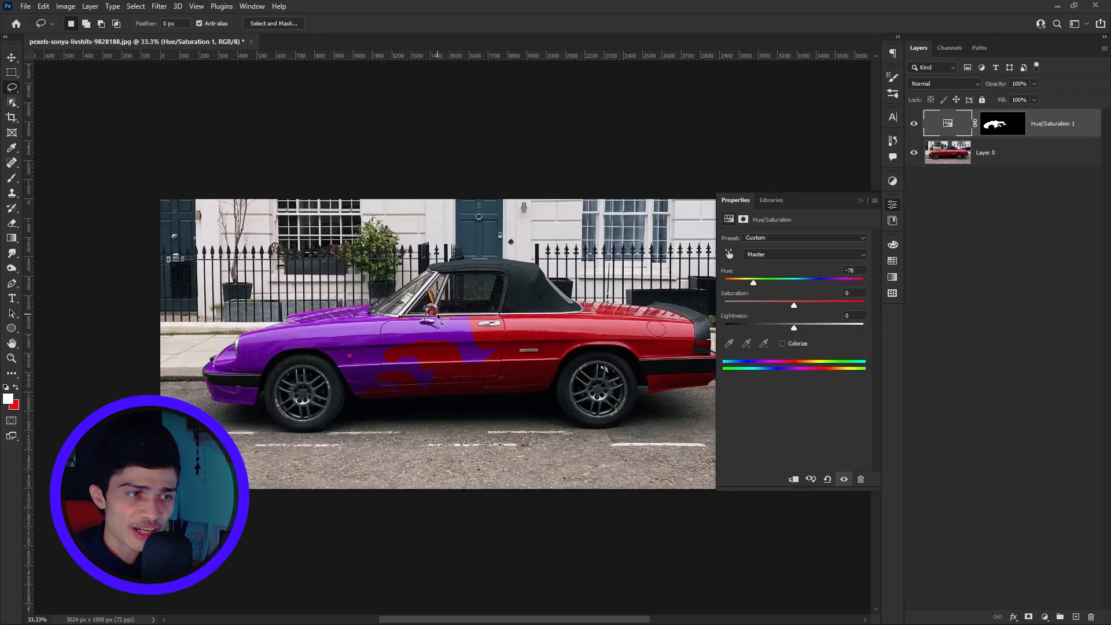
left_click_drag(795, 305, 839, 308)
left_click_drag(758, 283, 846, 307)
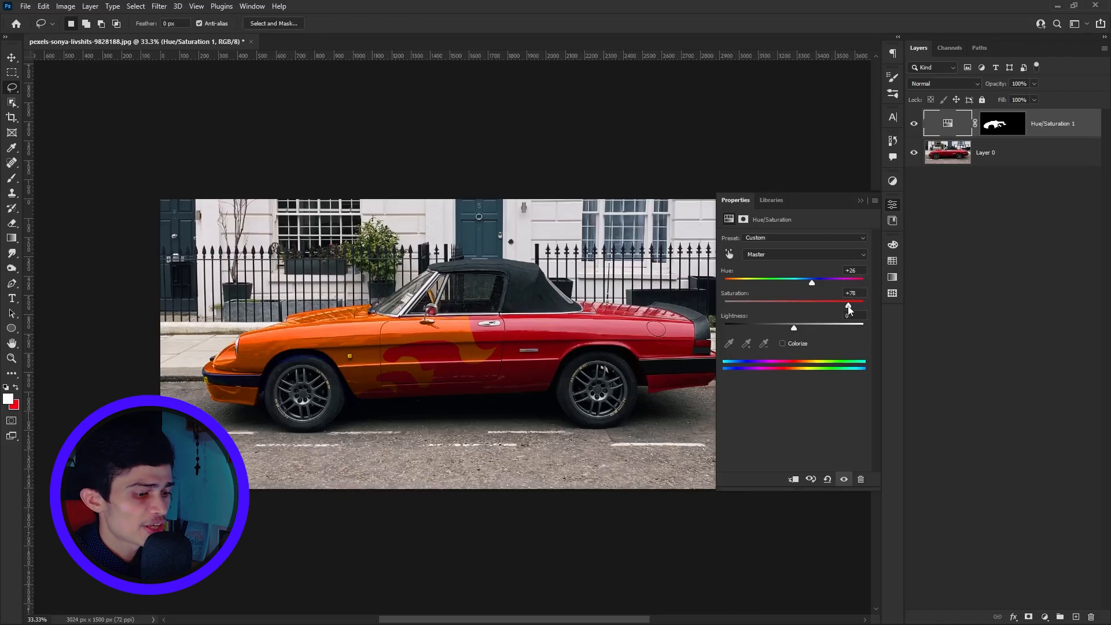
Step: Target the Hue/Saturation layer's mask and choose a hard round brush from General Brushes for painting on it
key("ctrl+plus")
key("ctrl+plus")
key("ctrl+plus")
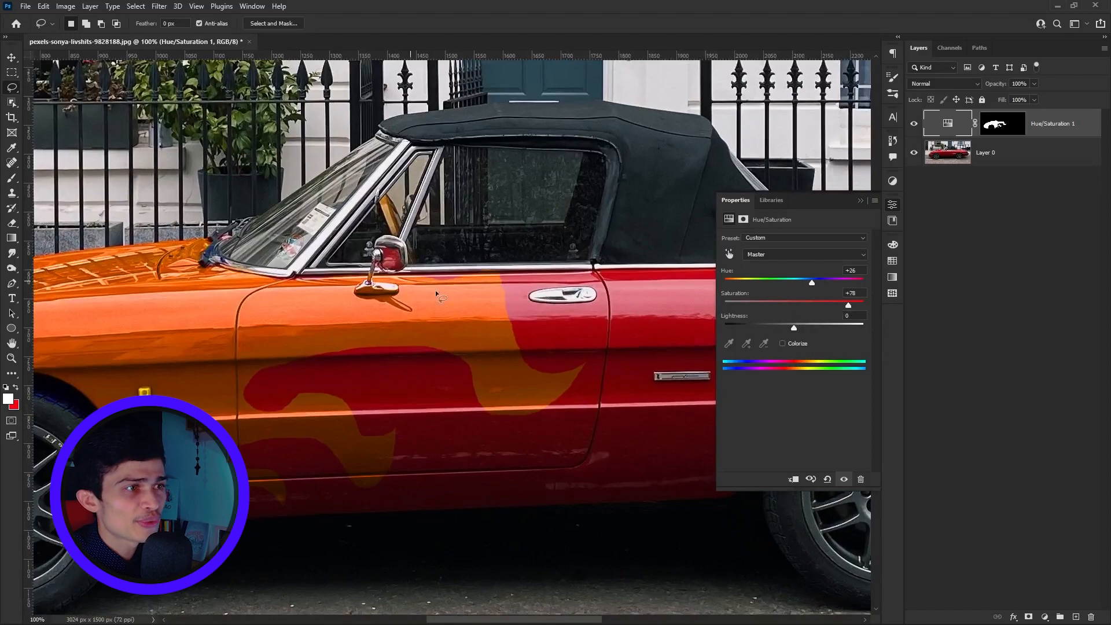
left_click(998, 130)
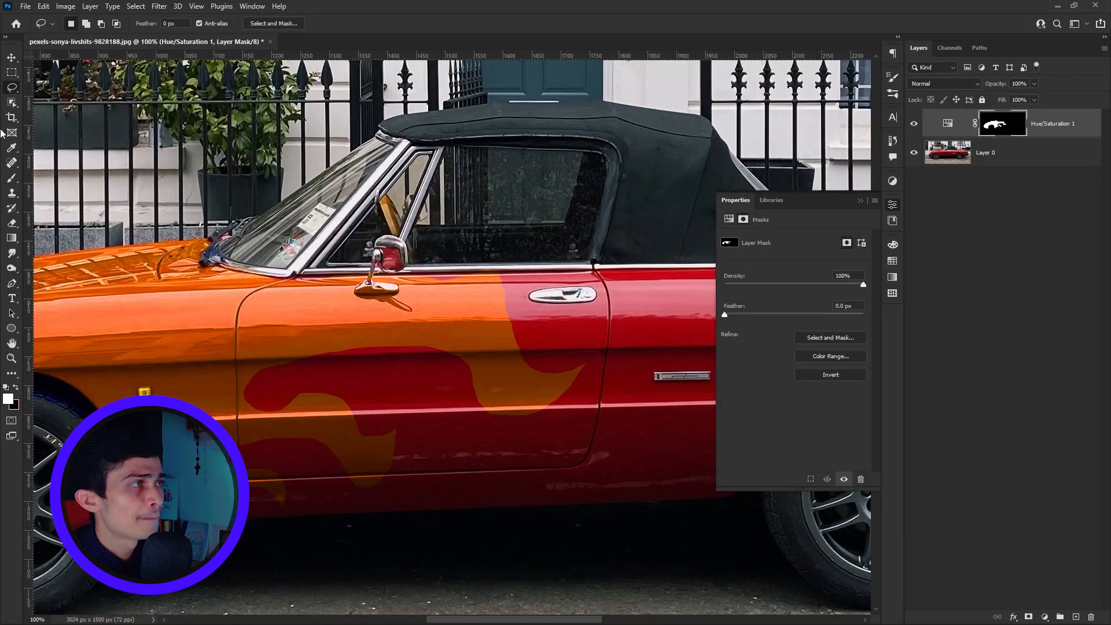
left_click(12, 180)
right_click(238, 201)
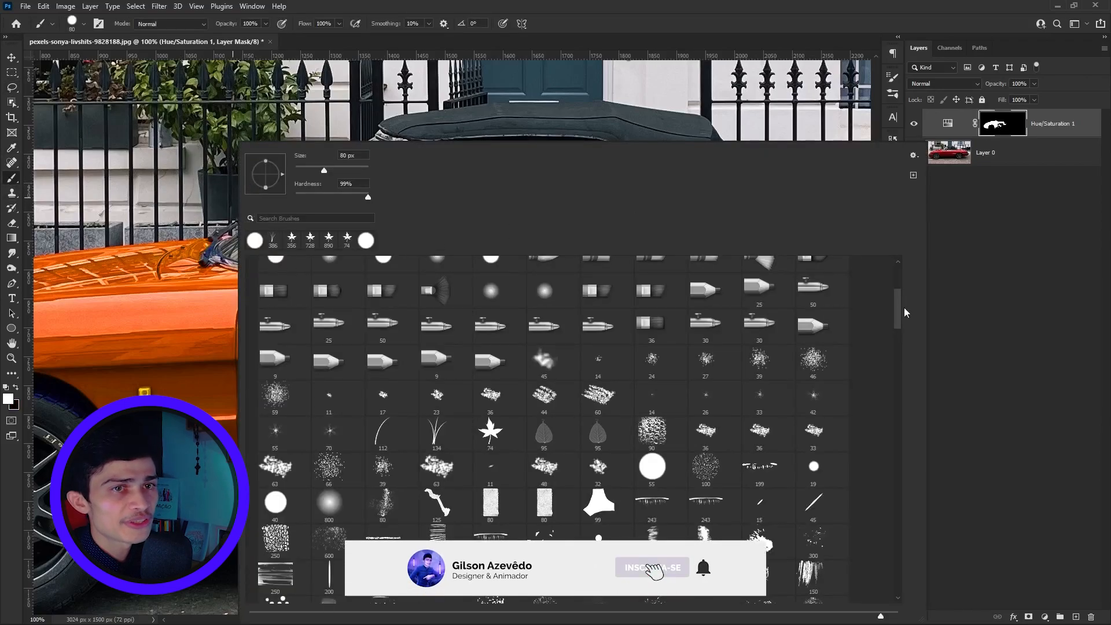
left_click_drag(898, 309, 899, 272)
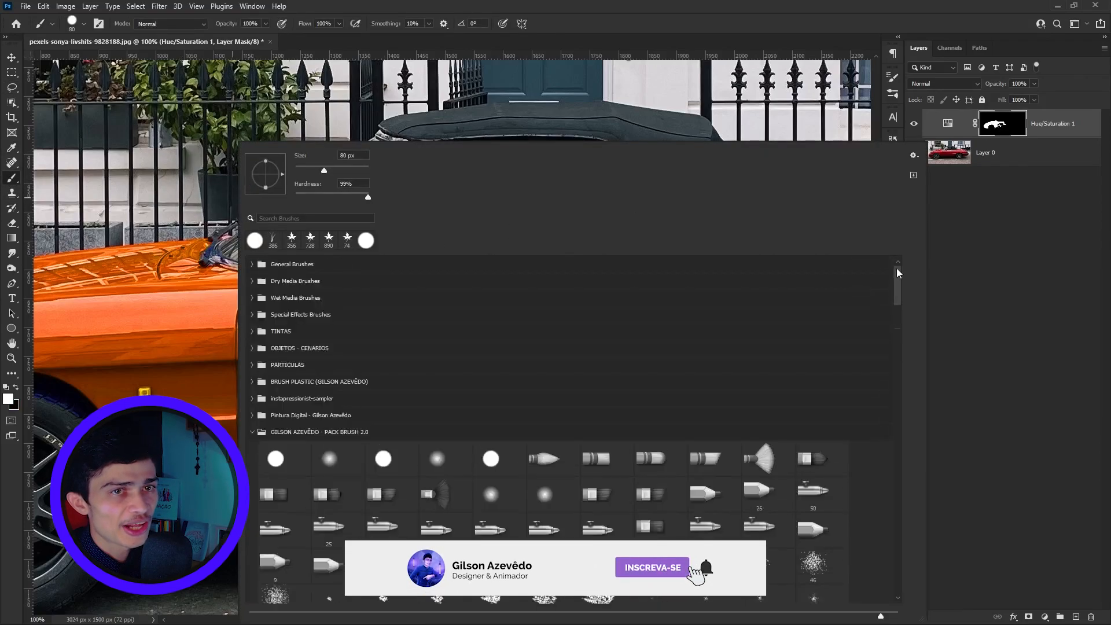
left_click(252, 265)
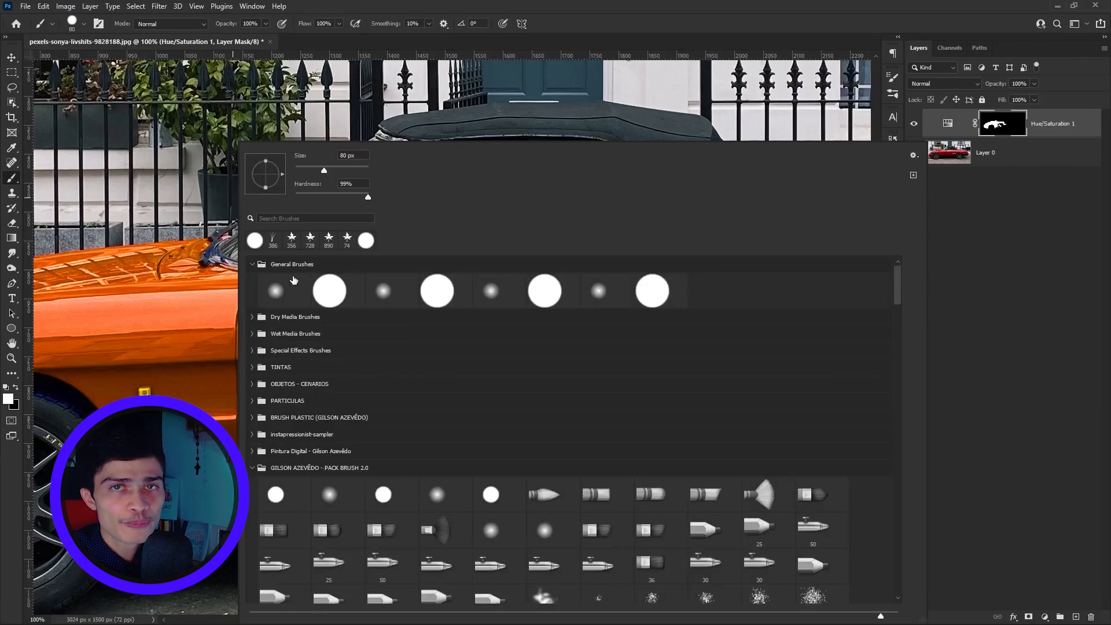
left_click(322, 285)
left_click(531, 9)
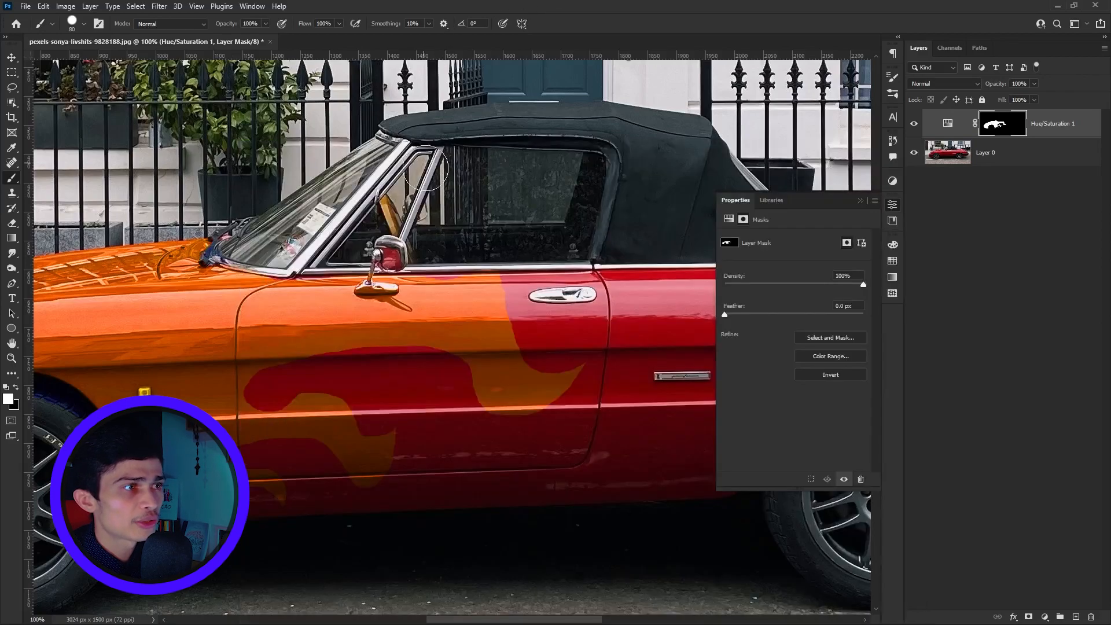
Step: Reduce the brush size to 22 px
right_click(428, 198)
left_click(496, 169)
left_click(550, 21)
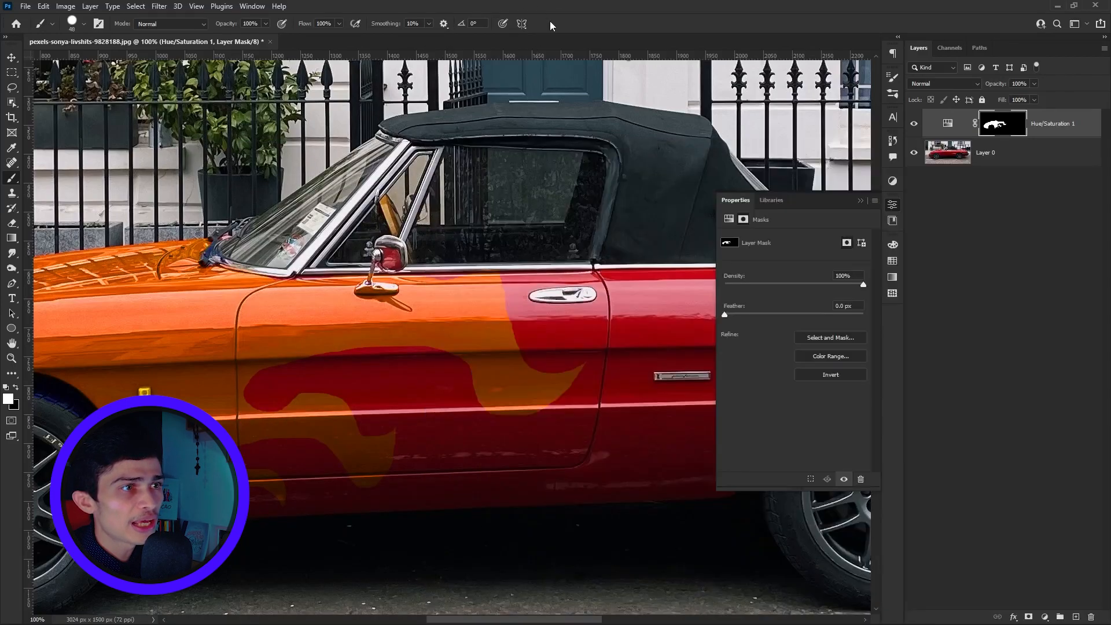
left_click_drag(452, 282, 445, 282)
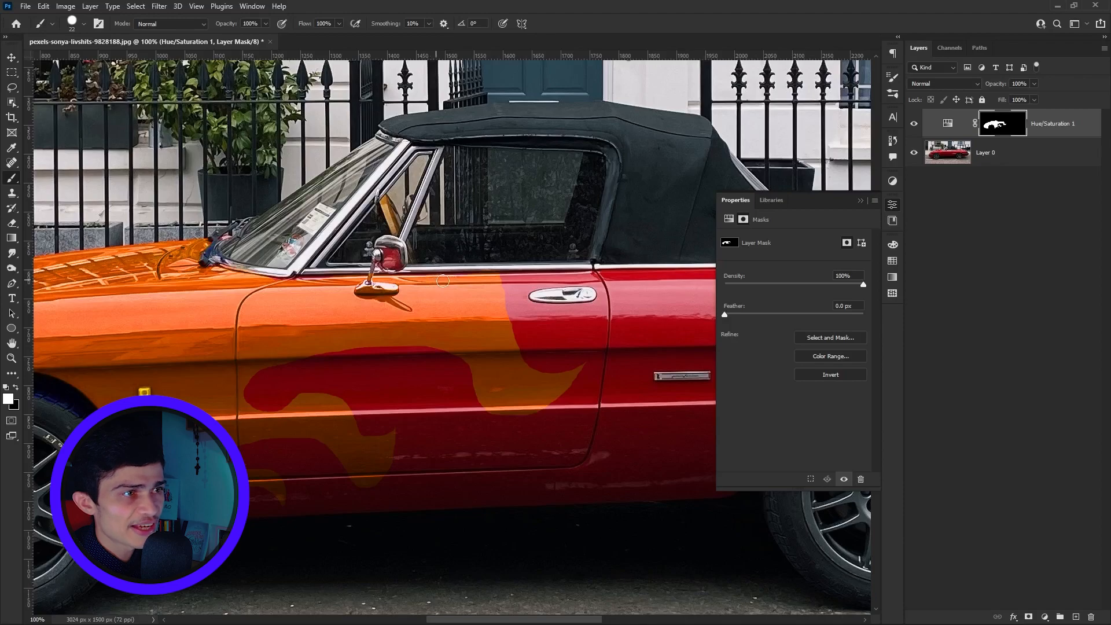
Step: Swap the foreground and background colours between white and black, ending with black as the painting colour
key("x")
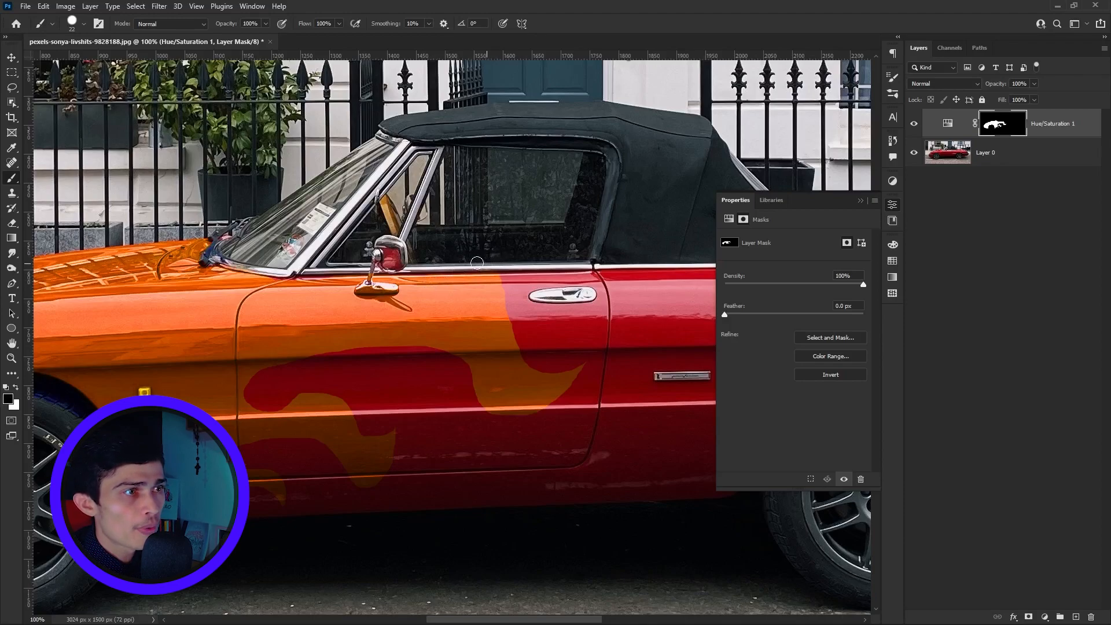
key("x")
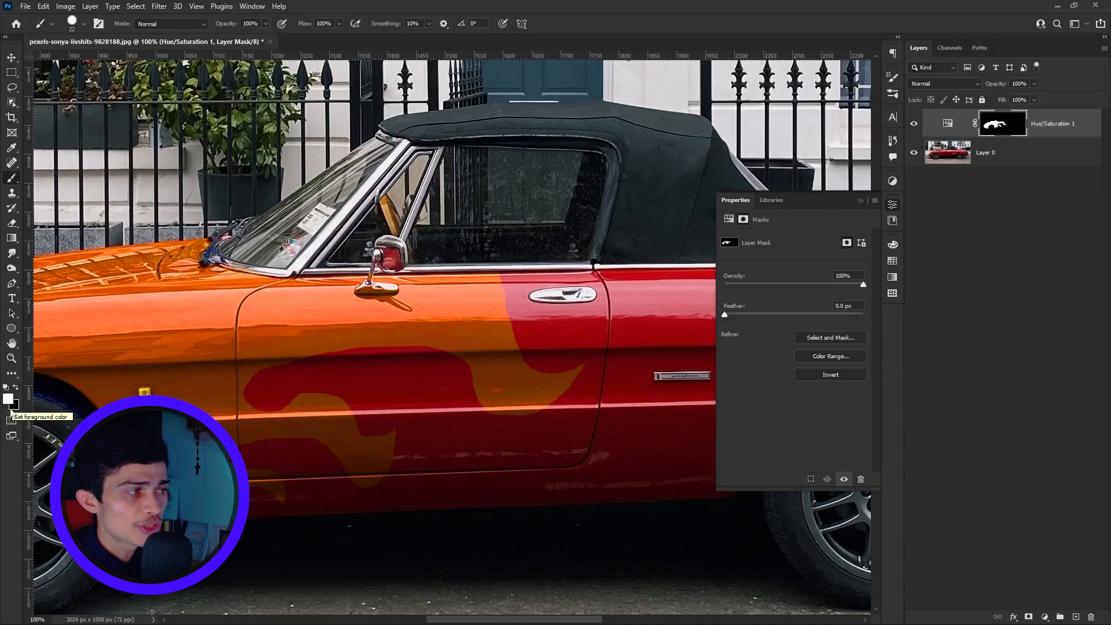
key("x")
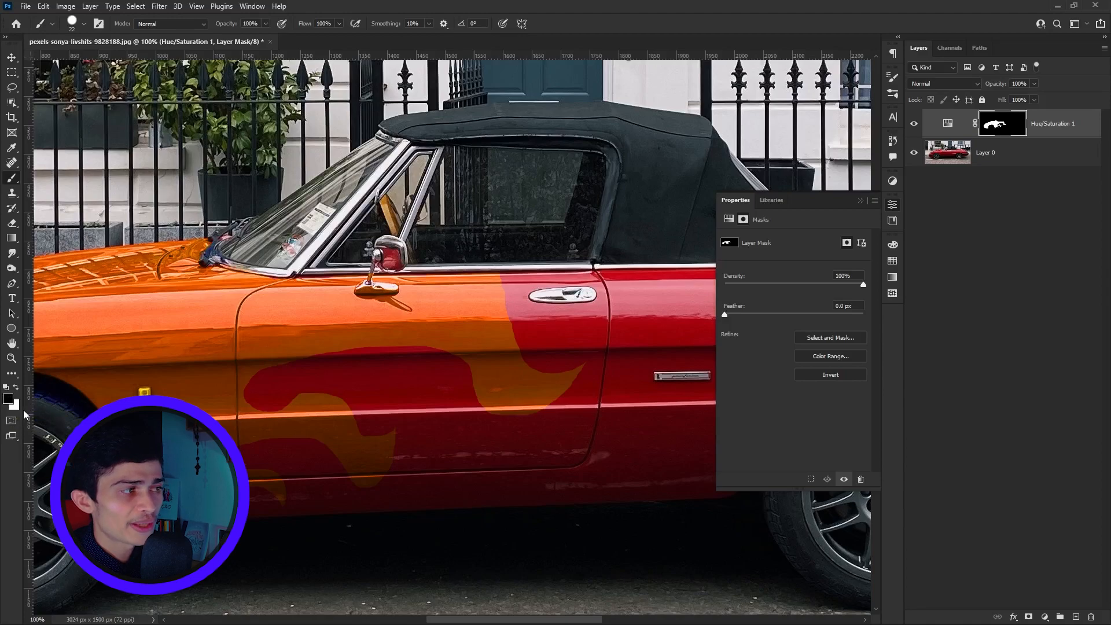
key("x")
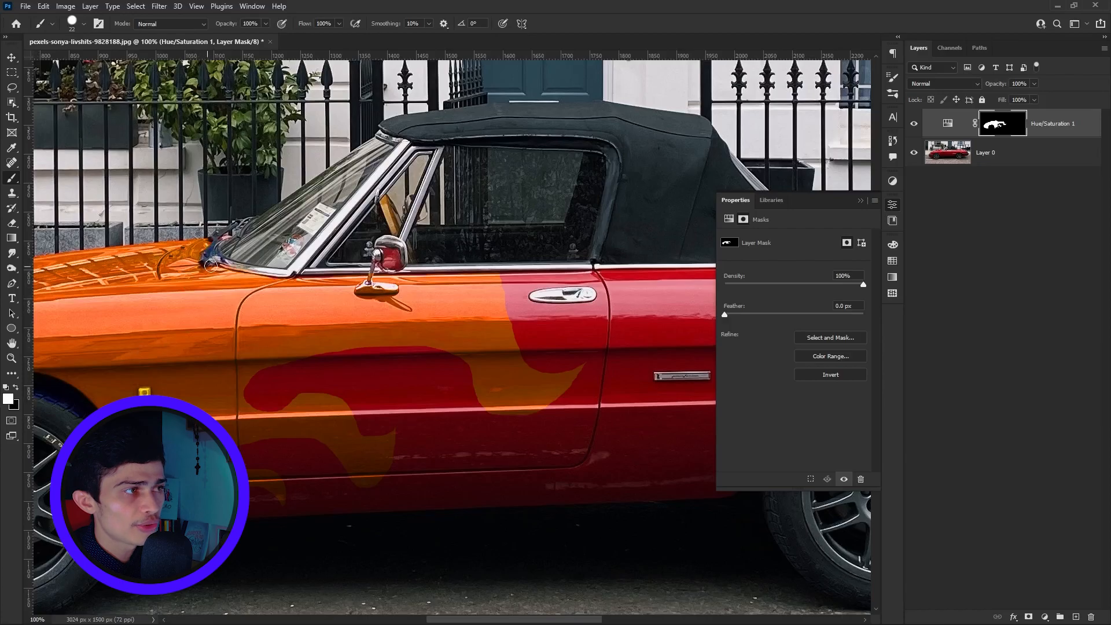
key("x")
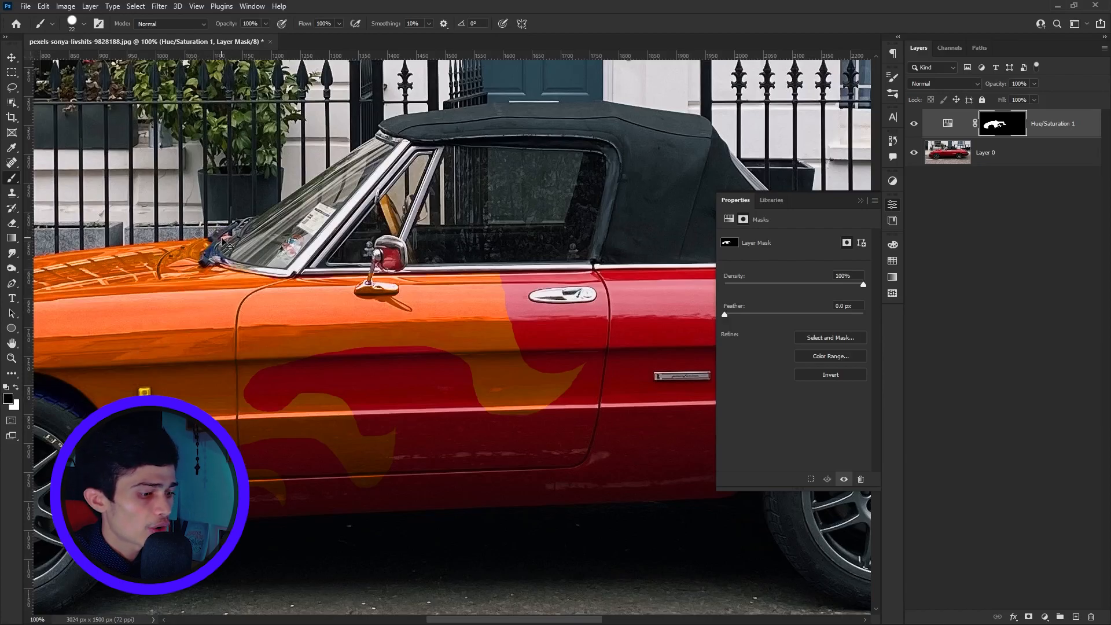
Step: Select the whole car on Layer 0 with the Object Selection Tool and add a second Hue/Saturation adjustment masked to it
scroll(221, 242, "down", 1)
scroll(222, 241, "down", 3)
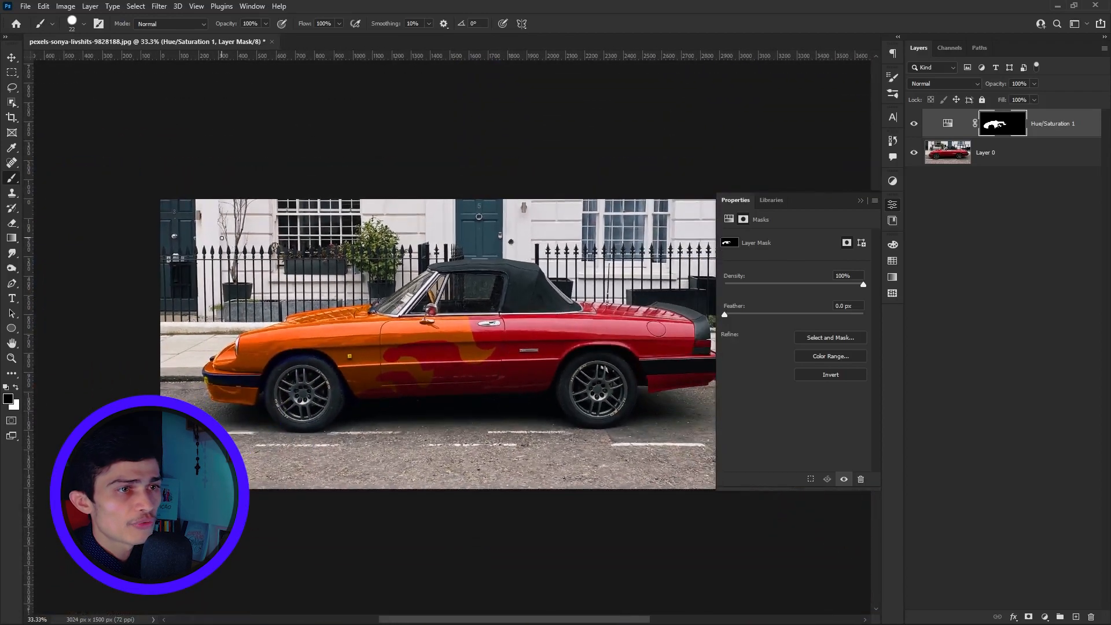
left_click(893, 204)
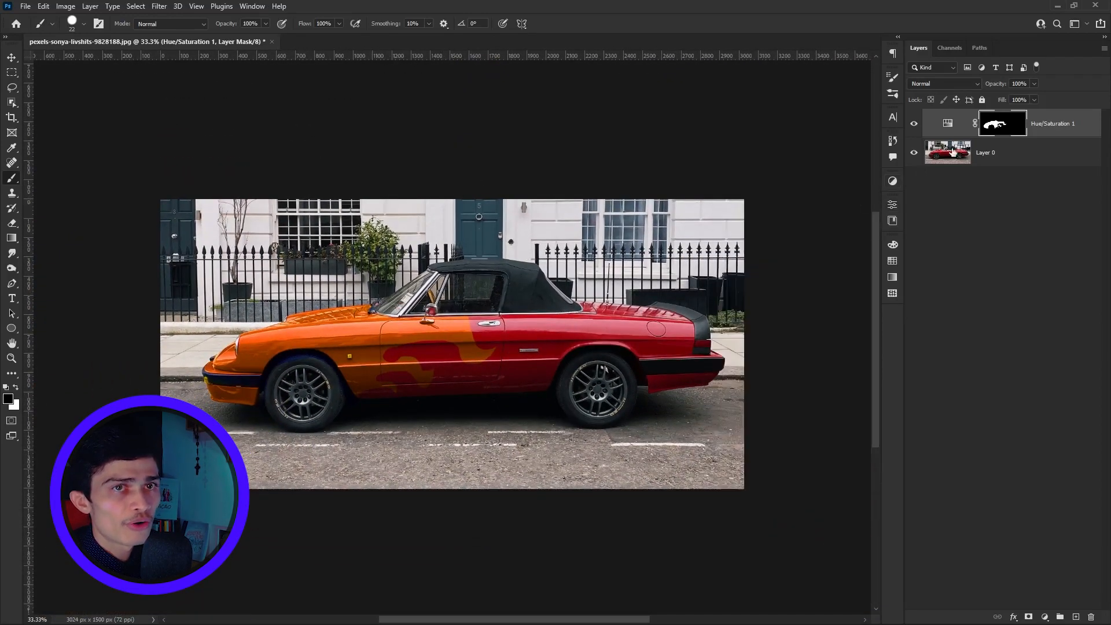
left_click(958, 149)
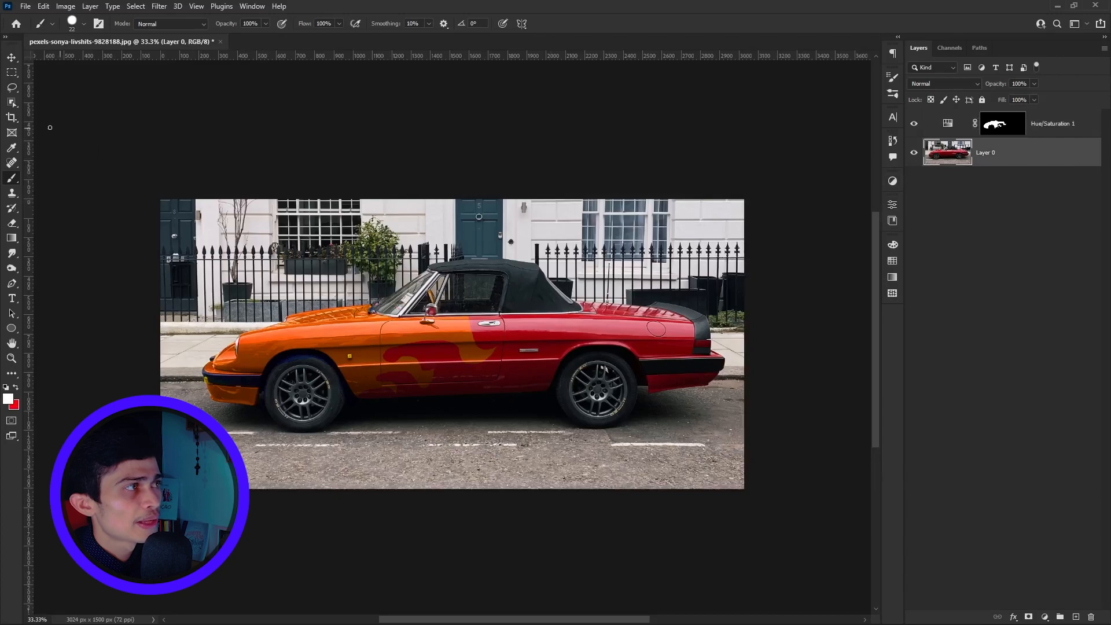
left_click(13, 104)
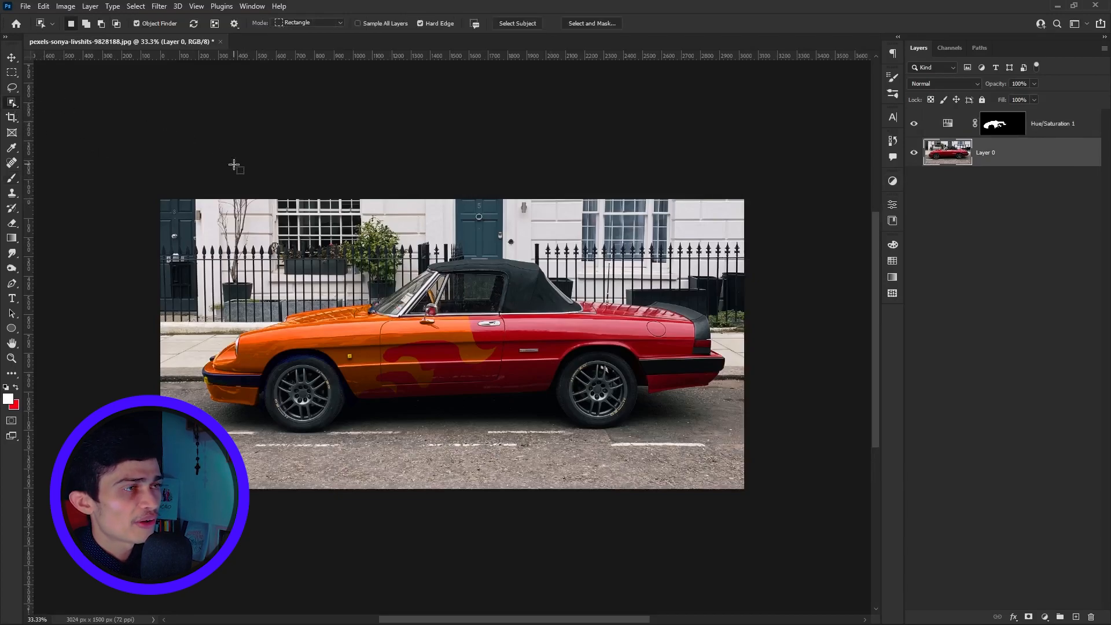
left_click(544, 356)
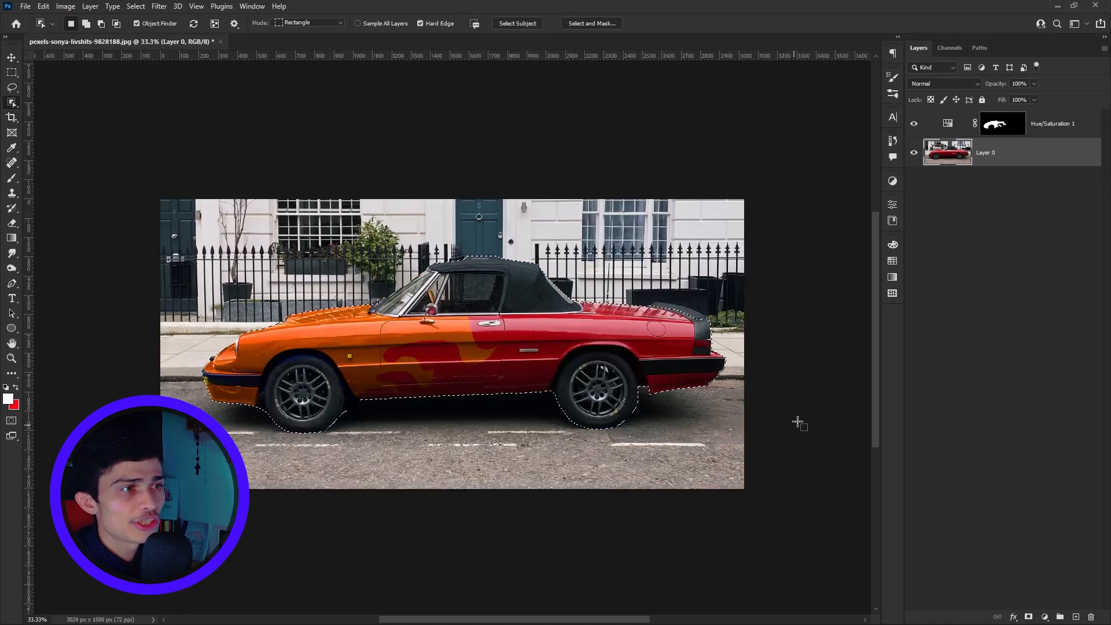
left_click(1045, 617)
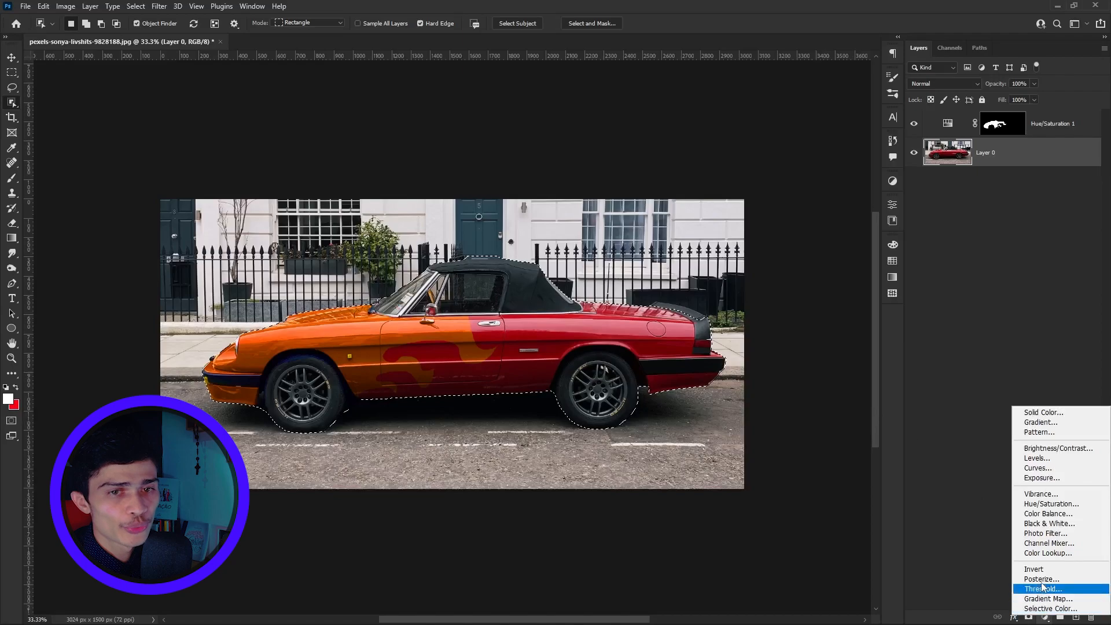
left_click(1039, 504)
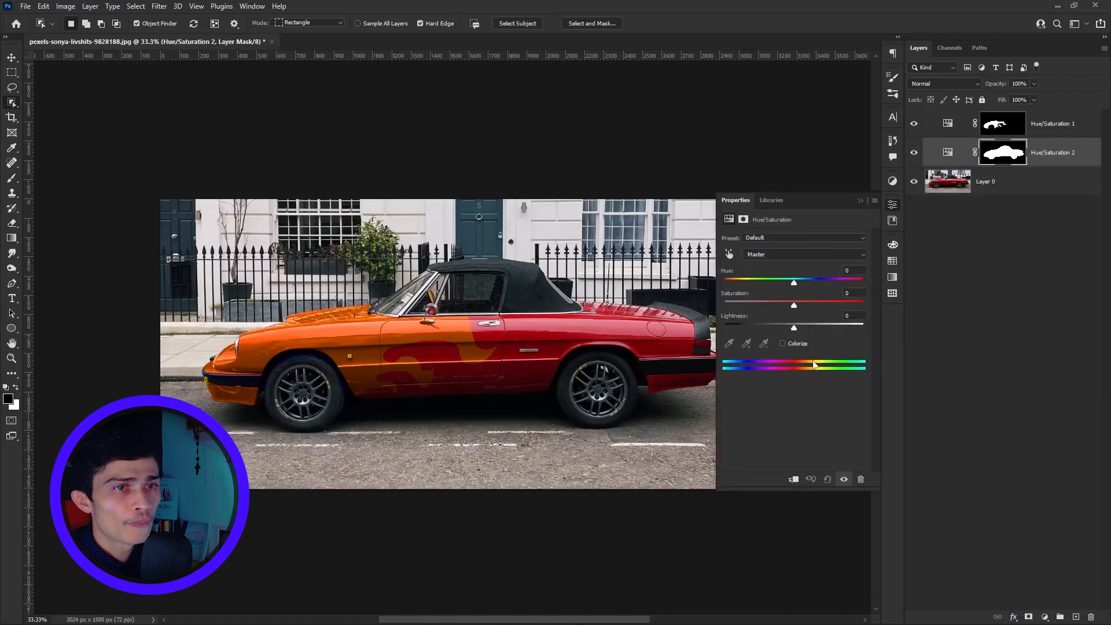
Step: Set the hue of the Hue/Saturation 2 adjustment to -133 to turn the car blue
left_click_drag(796, 285, 740, 273)
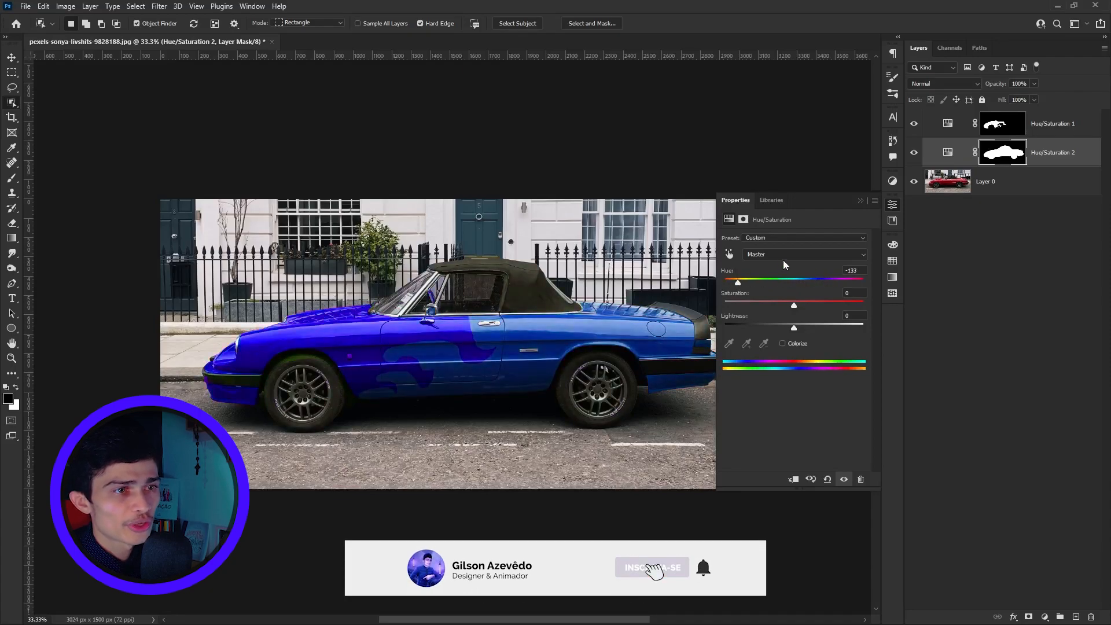
left_click(860, 200)
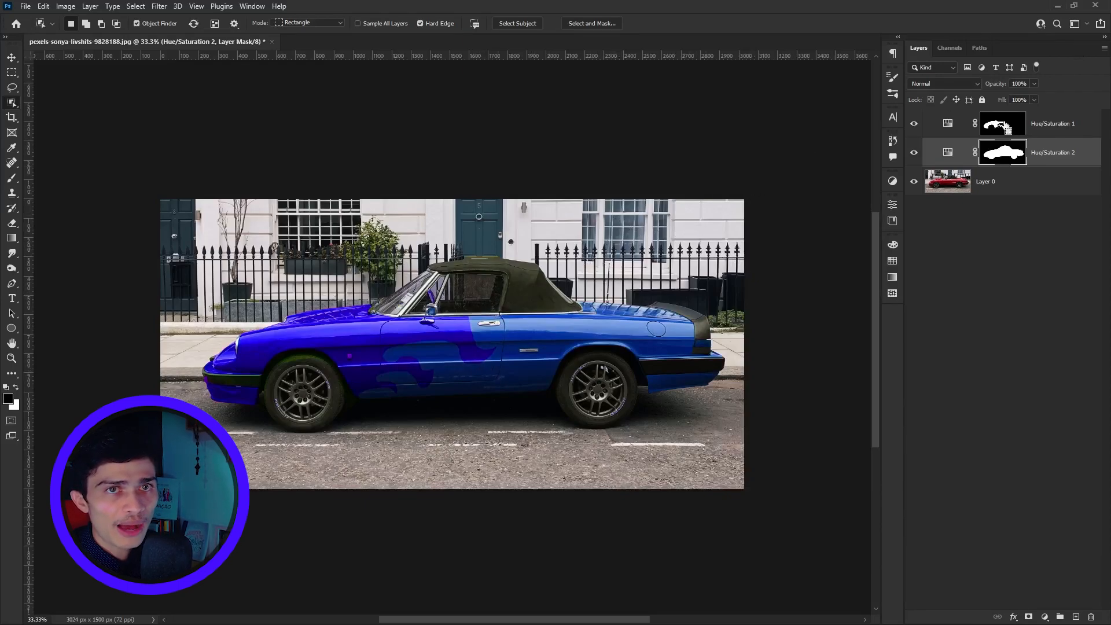
Step: Load the Hue/Saturation 1 mask as a selection, paint it black on the Hue/Saturation 2 mask with a 154 px brush, and deselect
left_click(1009, 125, "ctrl")
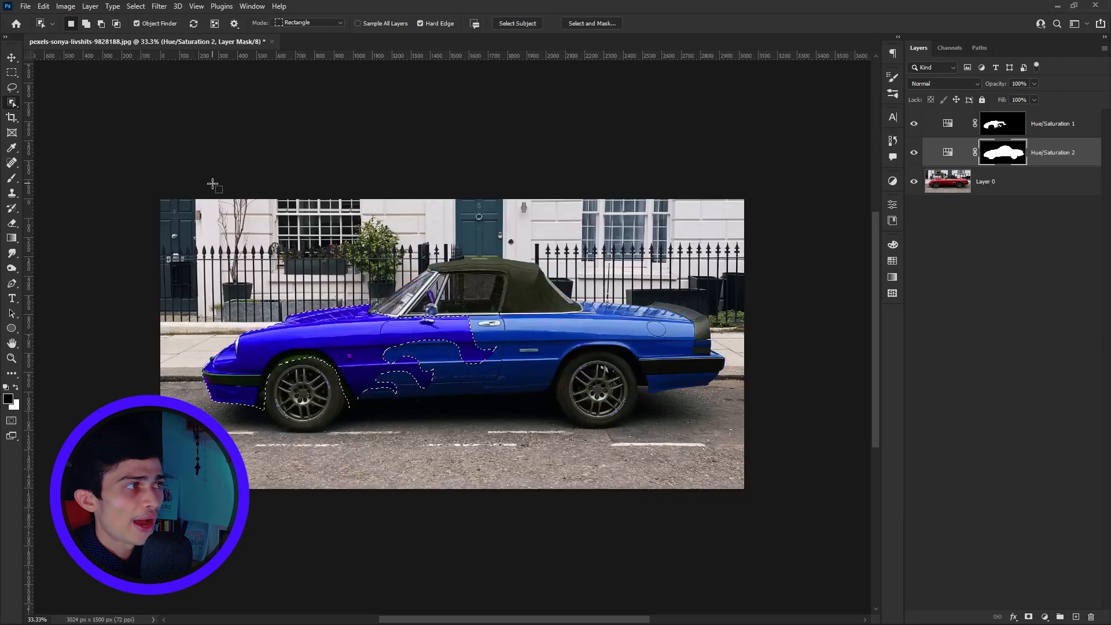
left_click(12, 179)
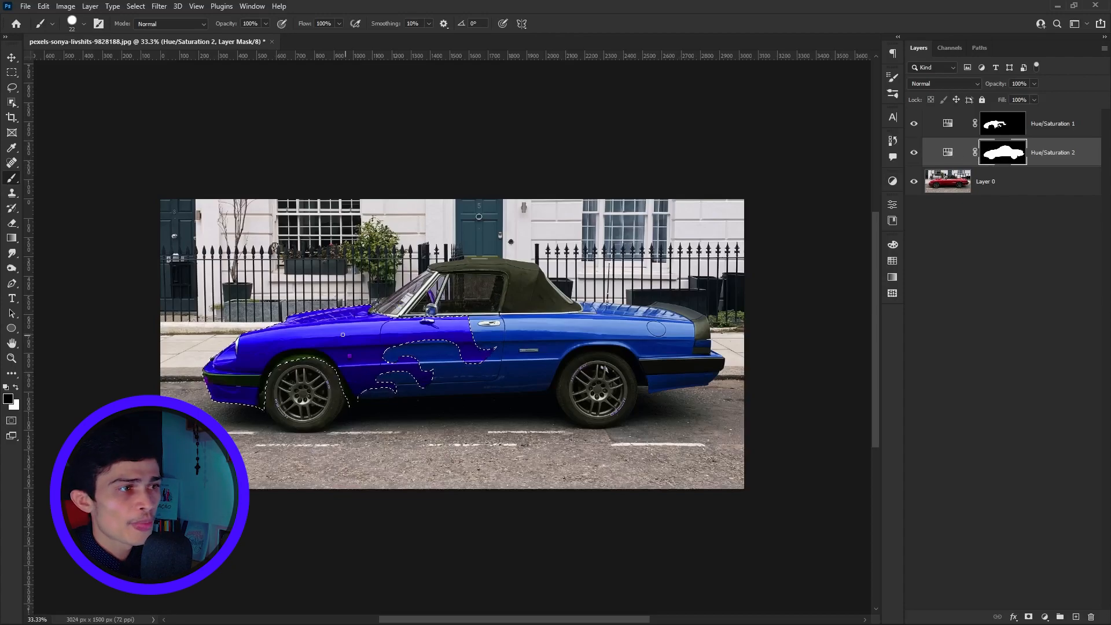
mouse_move(333, 344)
left_mouse_down()
mouse_move(357, 345)
mouse_move(347, 386)
left_mouse_up()
mouse_move(405, 348)
left_mouse_down()
mouse_move(386, 365)
mouse_move(428, 359)
mouse_move(427, 383)
mouse_move(358, 345)
mouse_move(433, 334)
mouse_move(475, 313)
mouse_move(478, 356)
mouse_move(321, 333)
mouse_move(377, 309)
mouse_move(364, 334)
mouse_move(196, 376)
mouse_move(192, 388)
mouse_move(251, 357)
mouse_move(243, 417)
mouse_move(251, 354)
mouse_move(353, 294)
mouse_move(269, 362)
left_mouse_up()
key("ctrl+d")
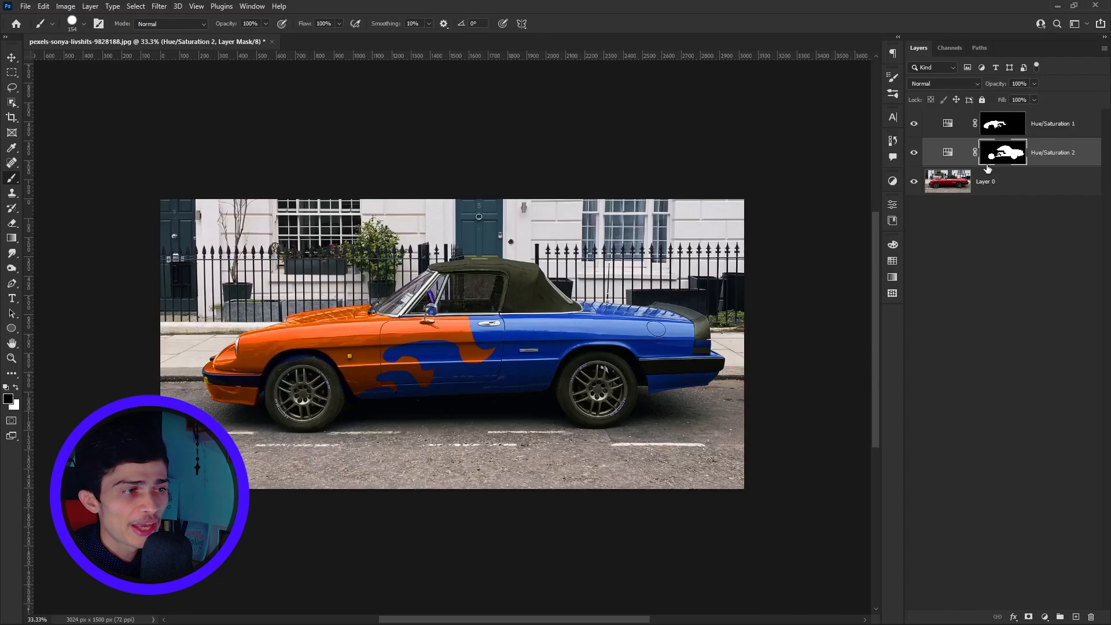
Step: Set the hue of the Hue/Saturation 1 adjustment to -19 to turn the car's flame-shaped front pinkish red
double_click(948, 124)
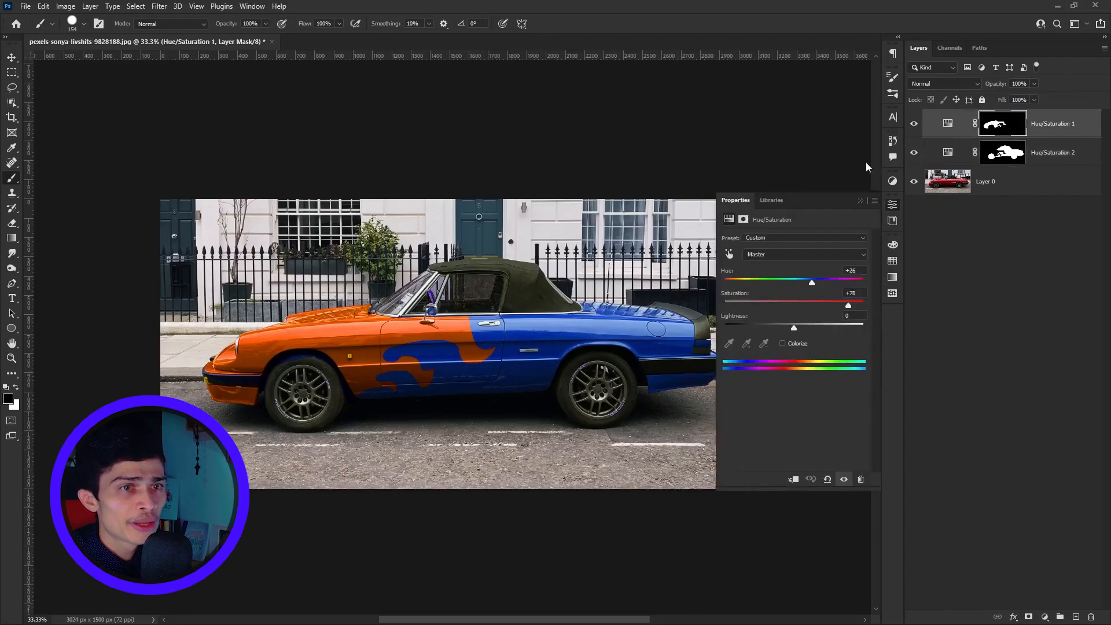
left_click_drag(793, 280, 780, 286)
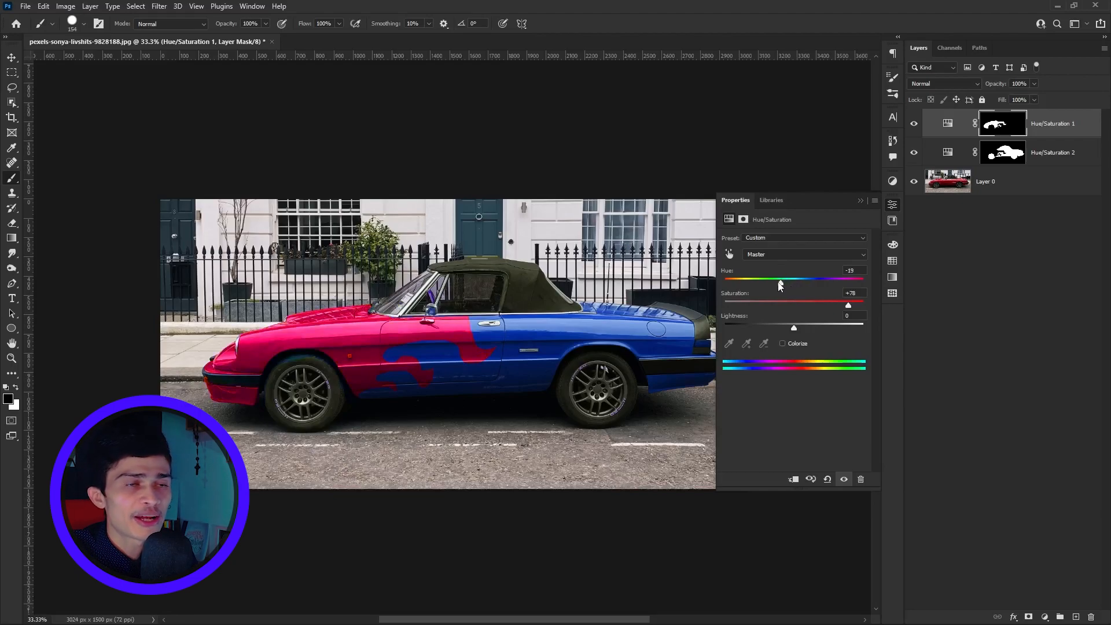